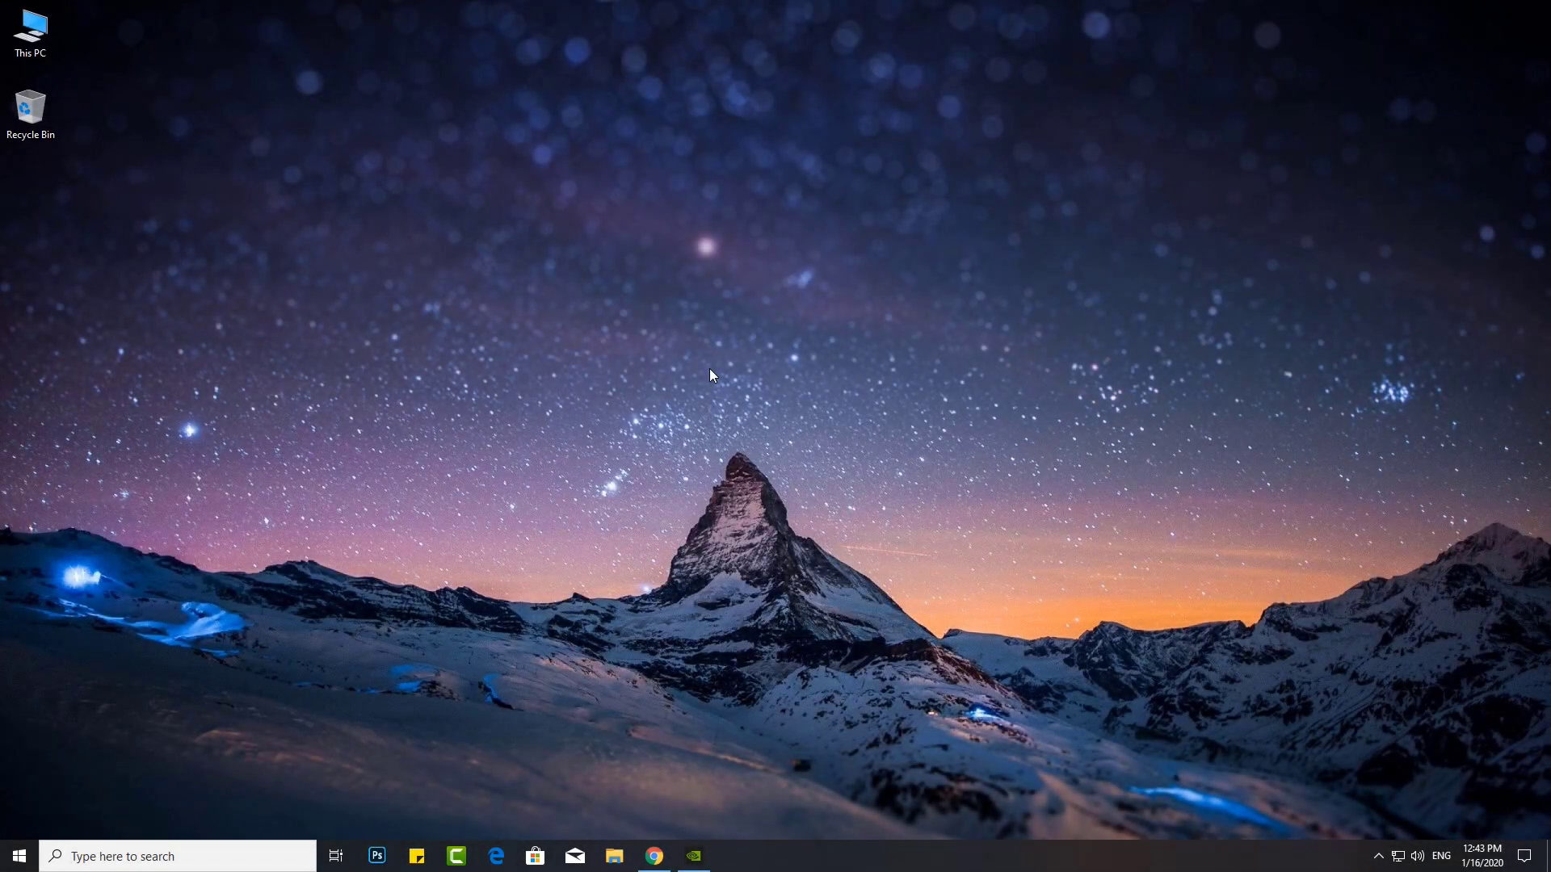
Launch Photoshop to its Home screen and open the Edit menu's Preferences list.
{"action": "left_click", "coordinate": [377, 855]}
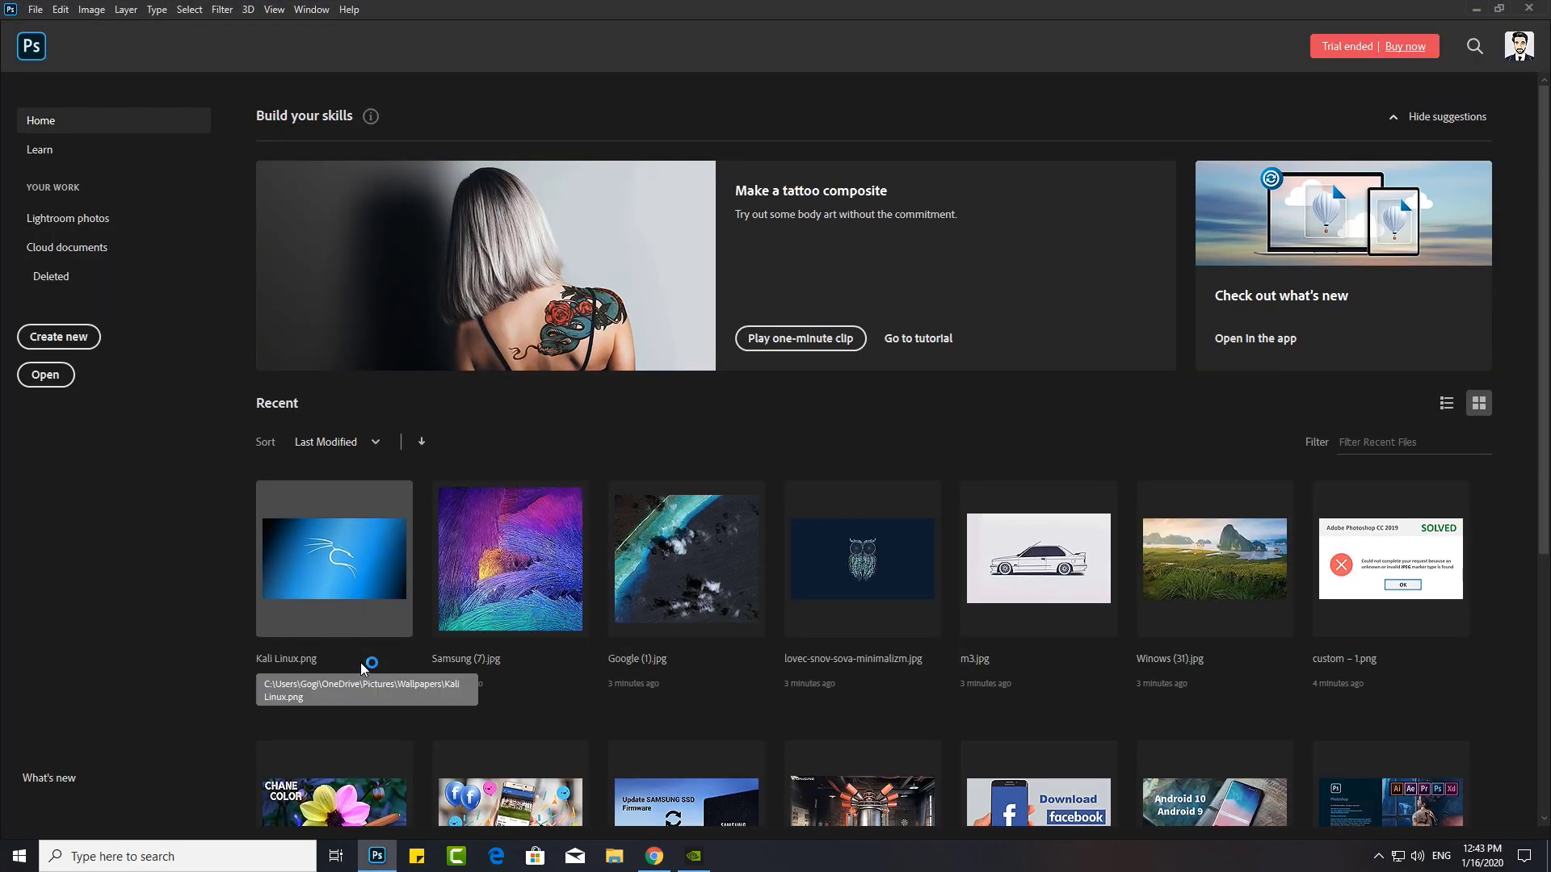
{"action": "scroll", "coordinate": [359, 663], "scroll_direction": "down", "scroll_amount": 2}
{"action": "scroll", "coordinate": [361, 667], "scroll_direction": "down", "scroll_amount": 2}
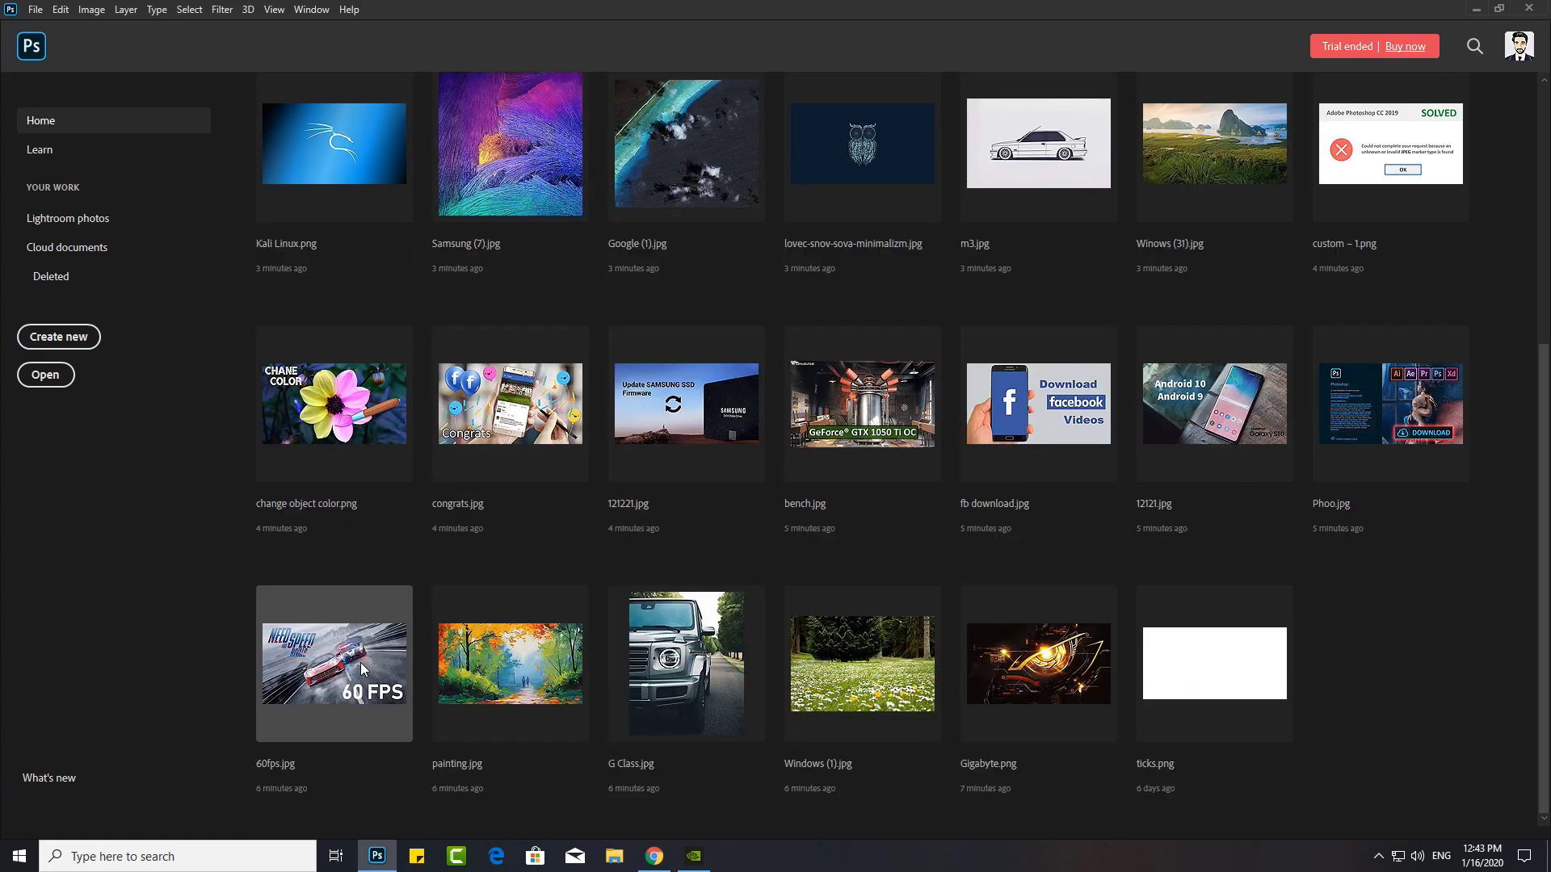
{"action": "scroll", "coordinate": [361, 667], "scroll_direction": "up", "scroll_amount": 4}
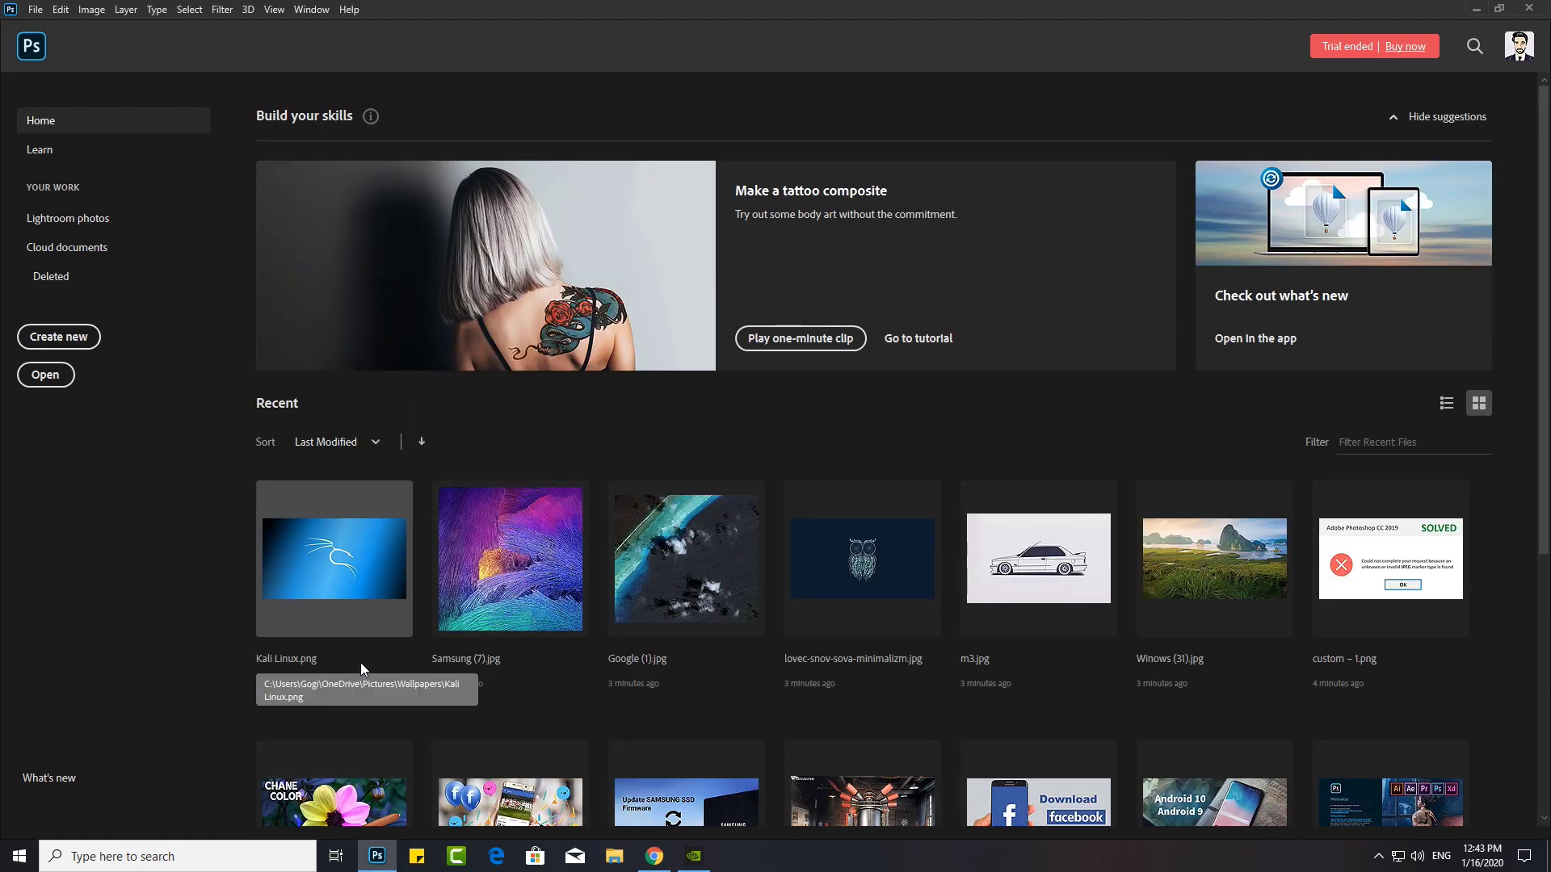
{"action": "left_click", "coordinate": [64, 11]}
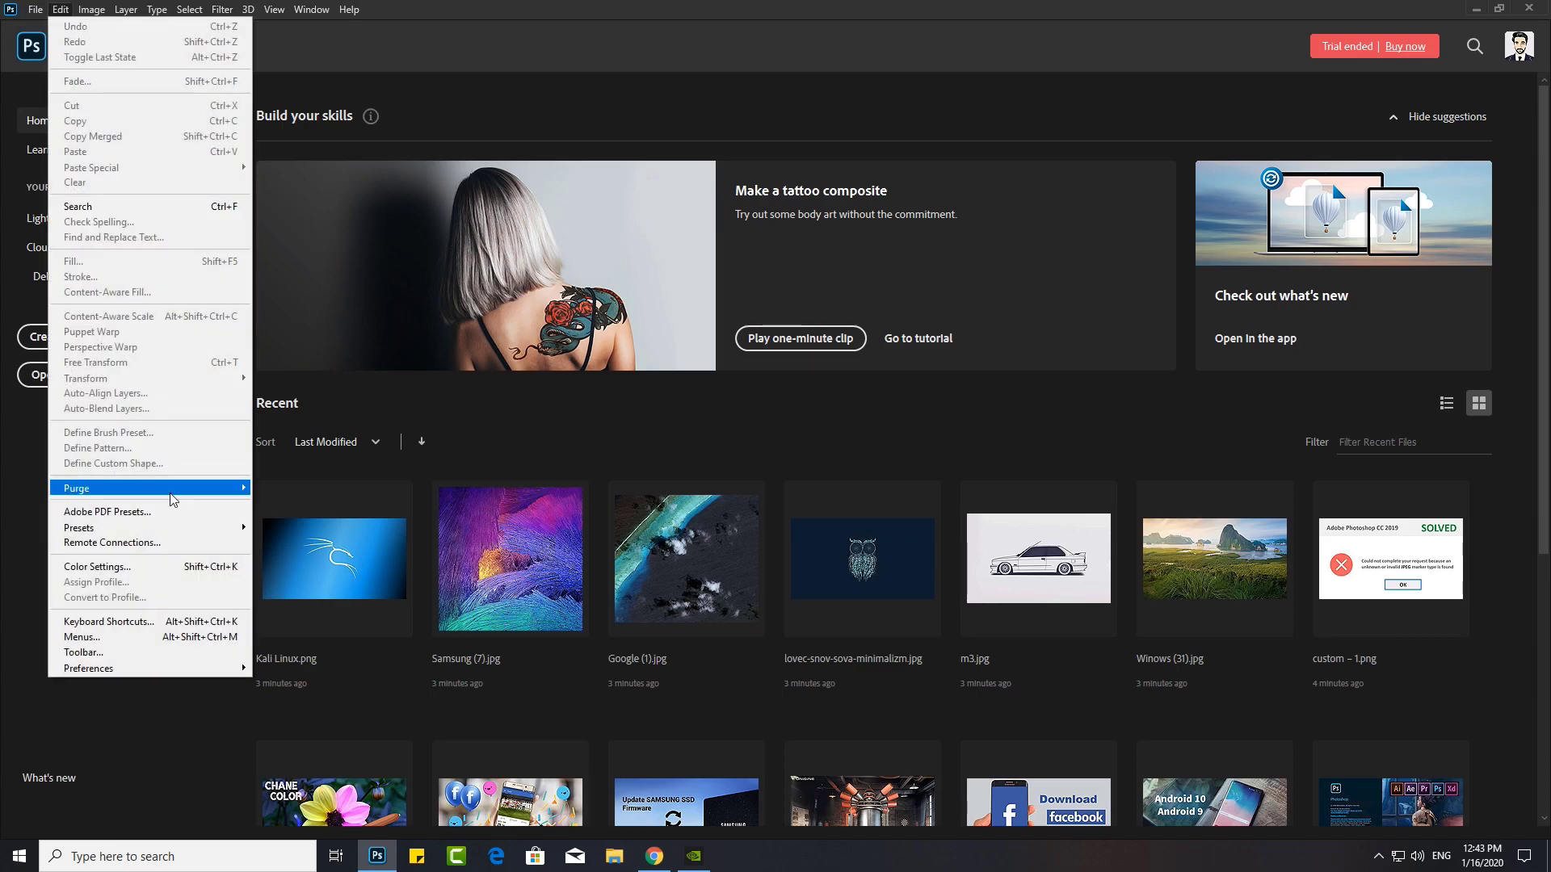
{"action": "mouse_move", "coordinate": [146, 668]}
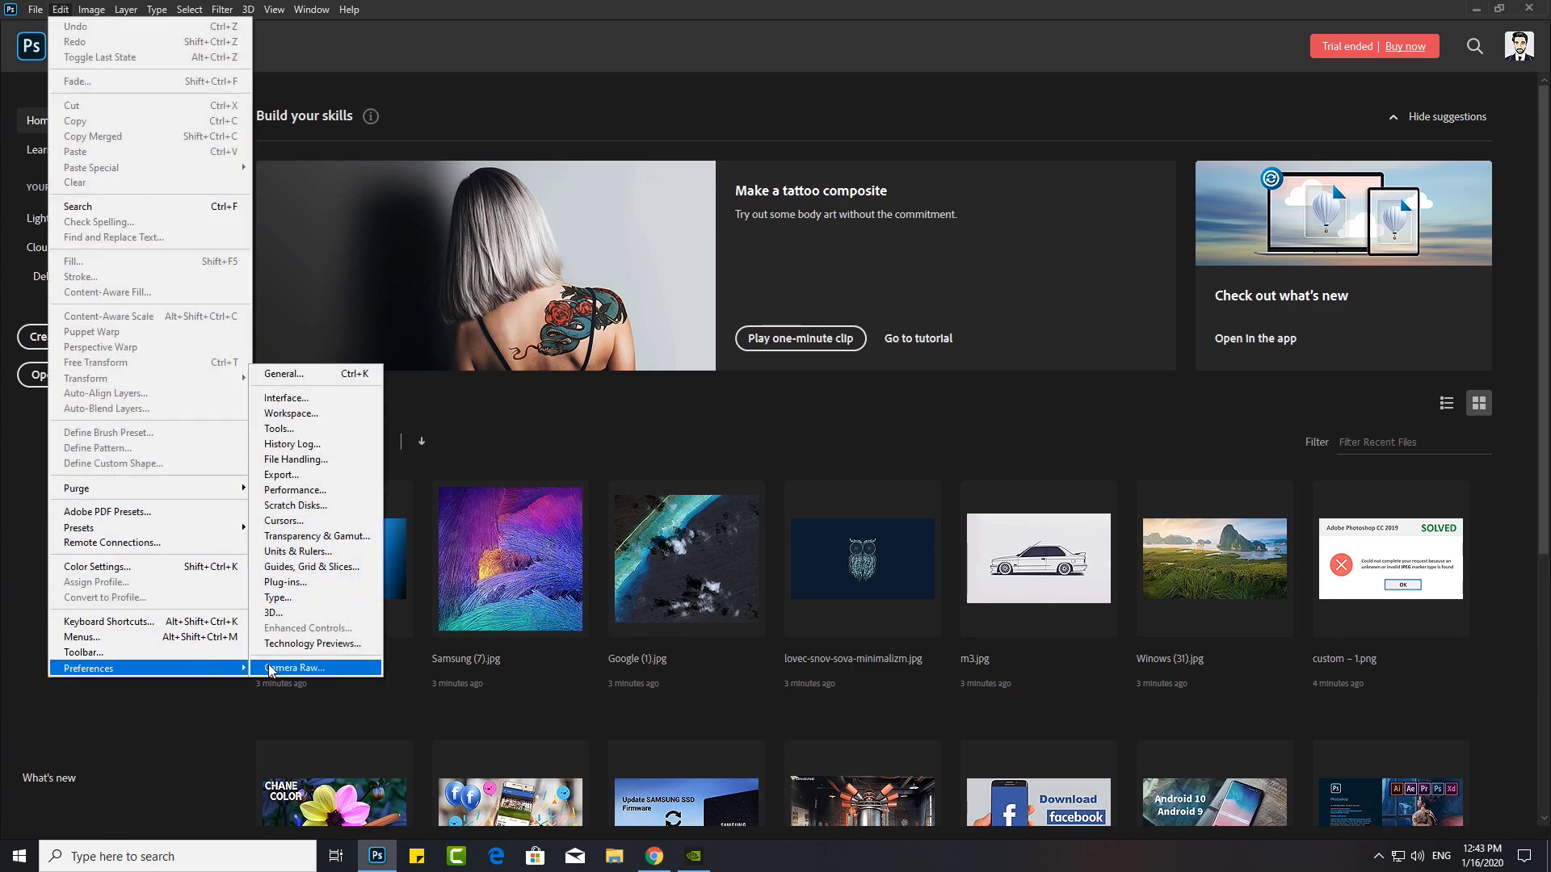
Uncheck 'Auto show the Home Screen' in General preferences.
{"action": "left_click", "coordinate": [328, 385]}
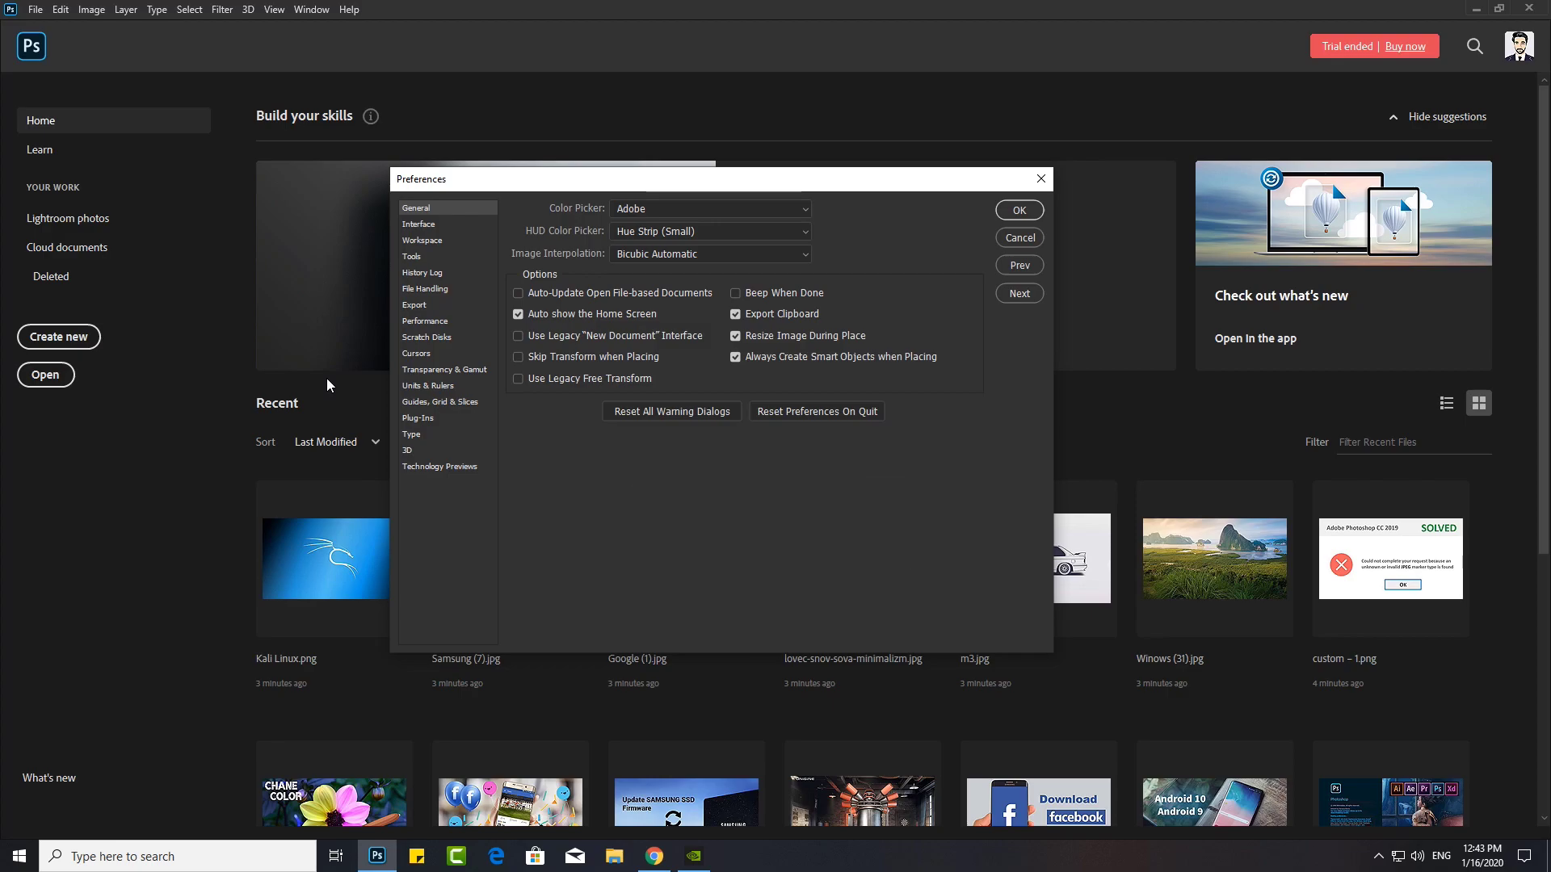
{"action": "left_click", "coordinate": [588, 313]}
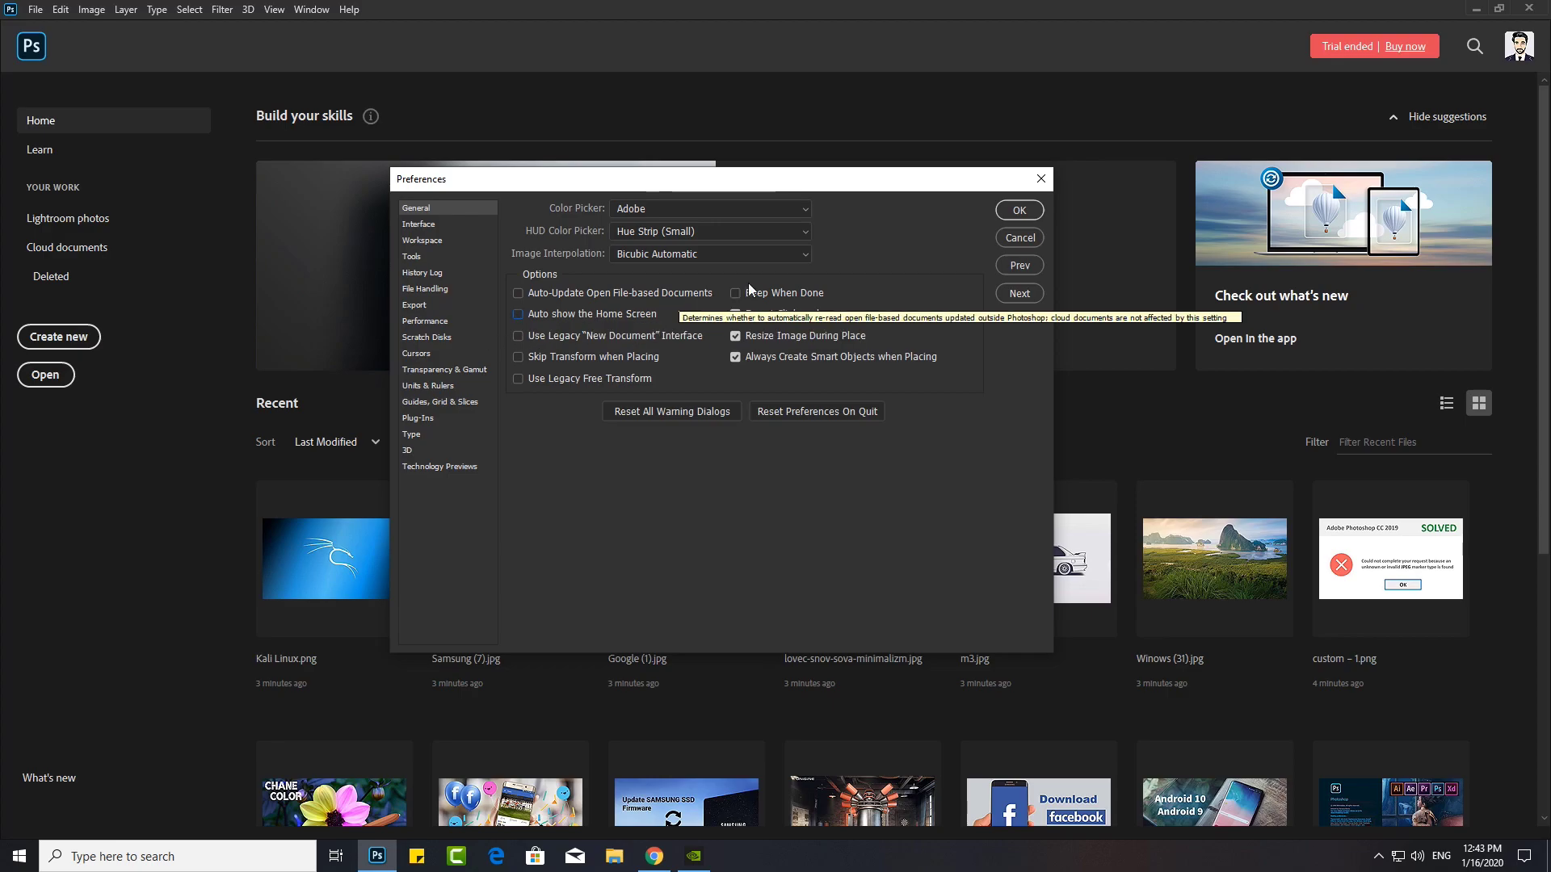
Confirm the preference change, quit Photoshop, and relaunch it to check the startup screen.
{"action": "left_click", "coordinate": [1019, 213]}
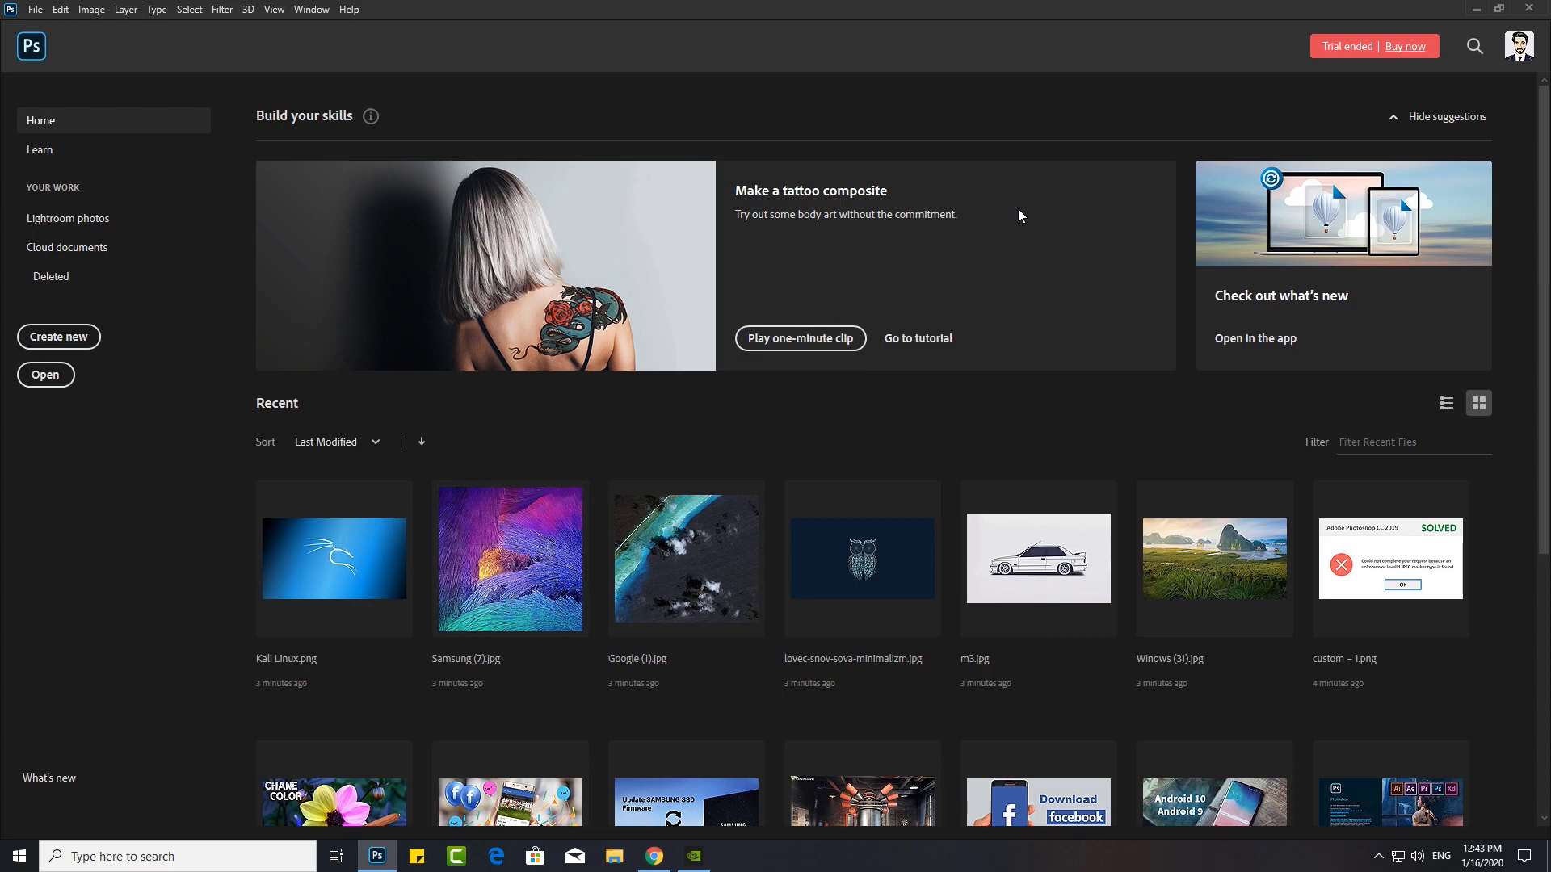
{"action": "left_click", "coordinate": [1529, 9]}
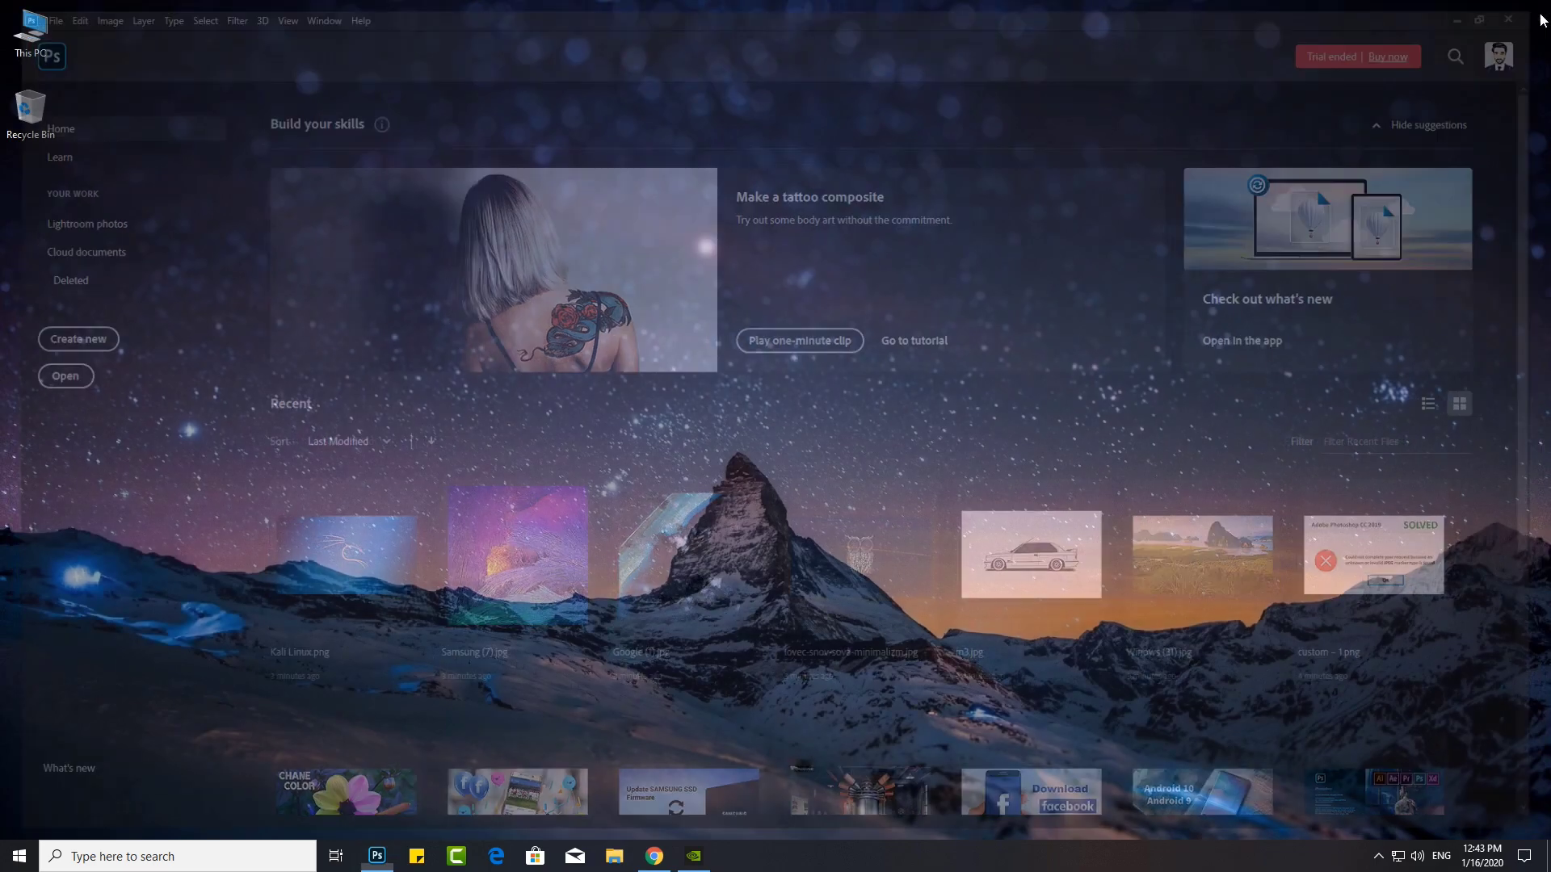
{"action": "left_click", "coordinate": [377, 856]}
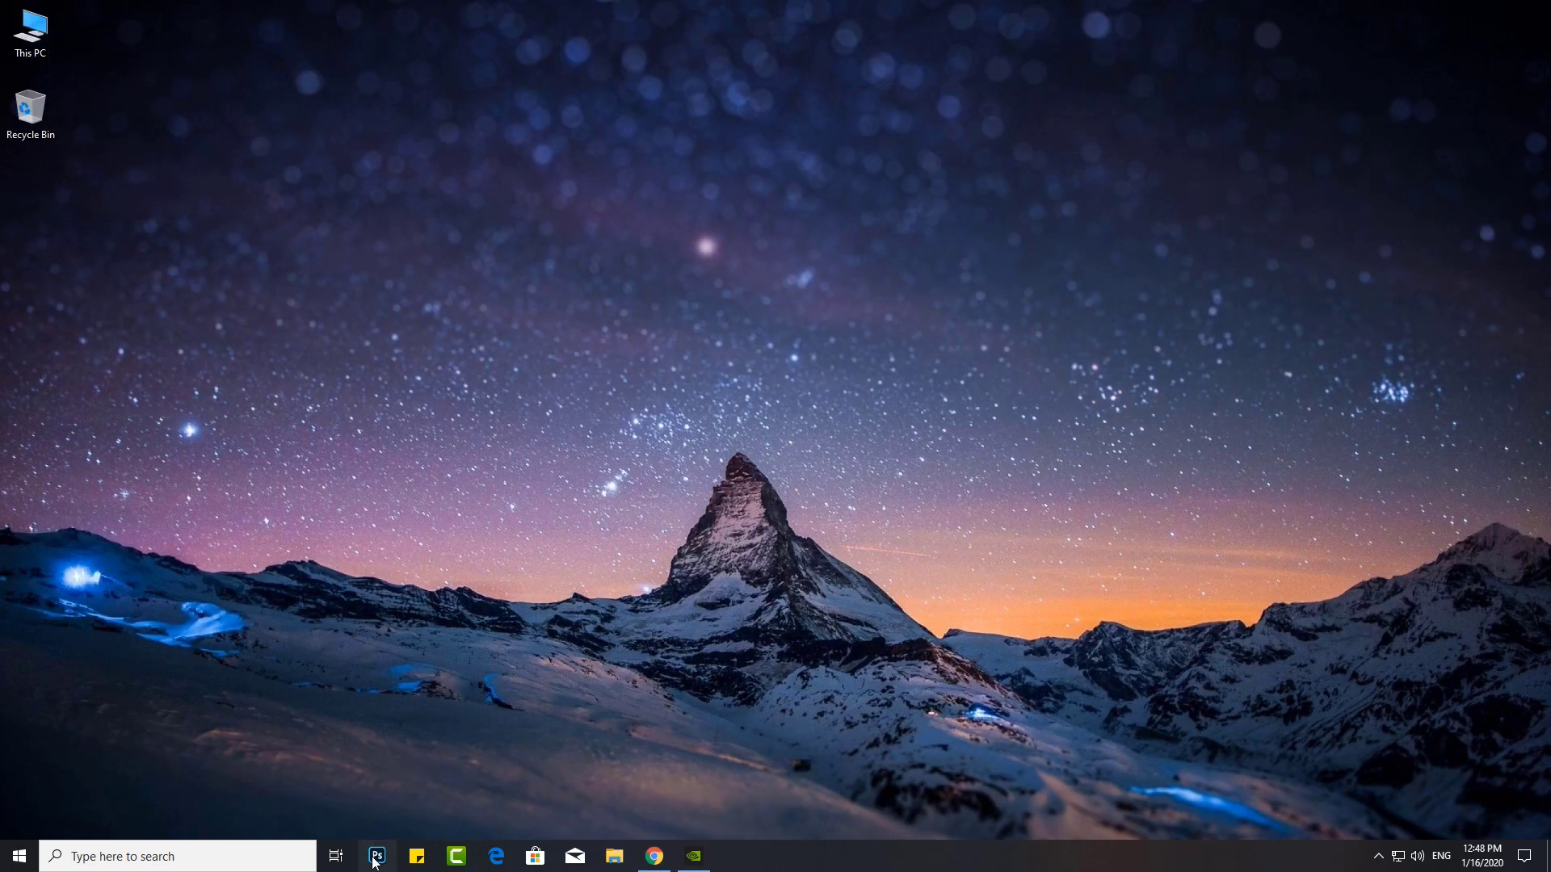